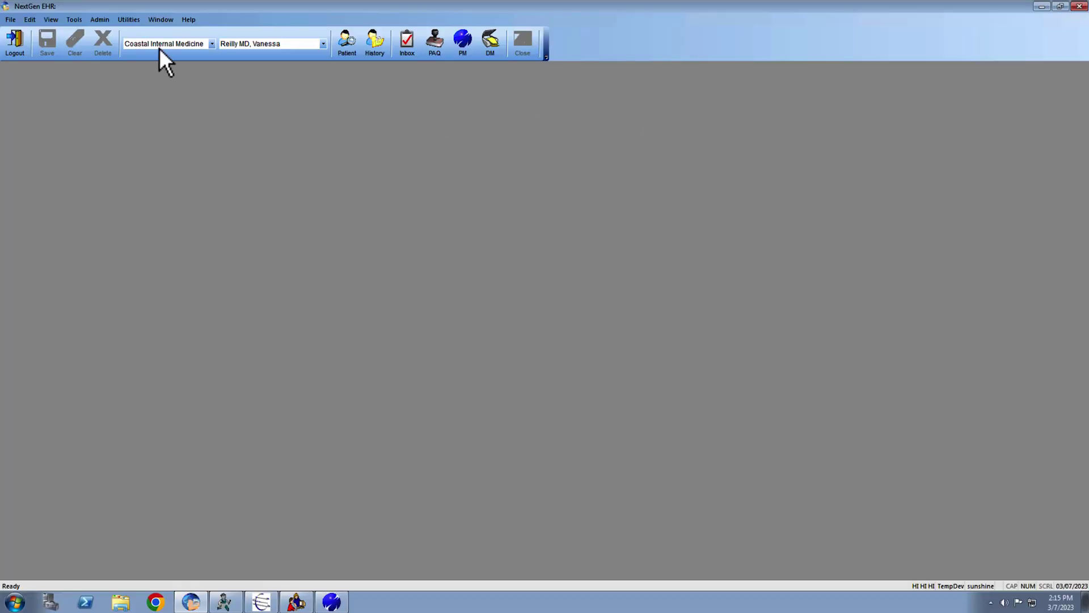
# Open the Flu Vaccine Clinic practice template.
pyautogui.click(11, 21)
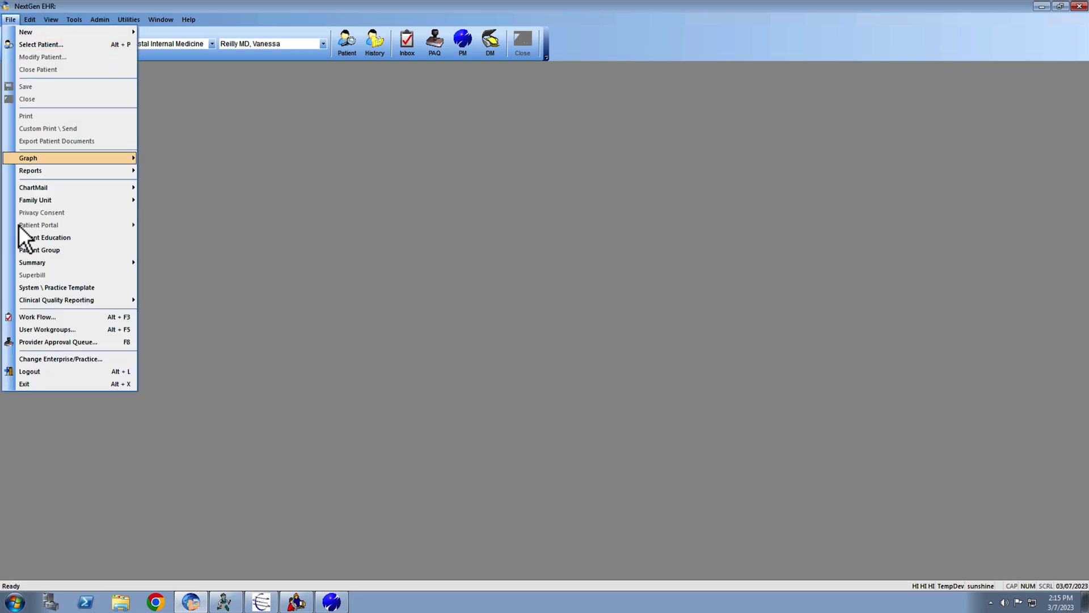
pyautogui.click(19, 288)
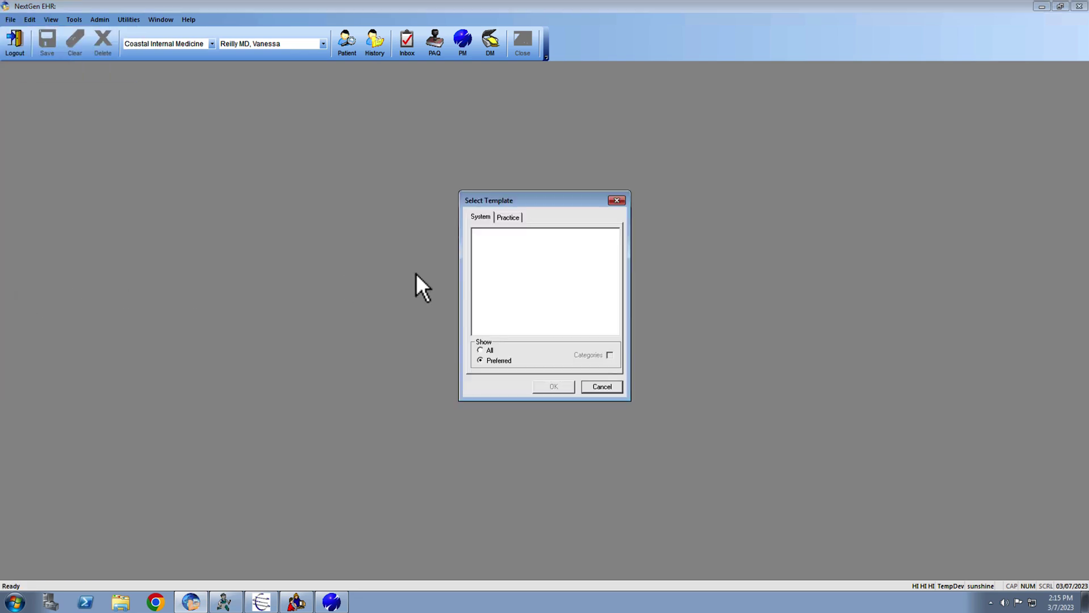
pyautogui.click(506, 216)
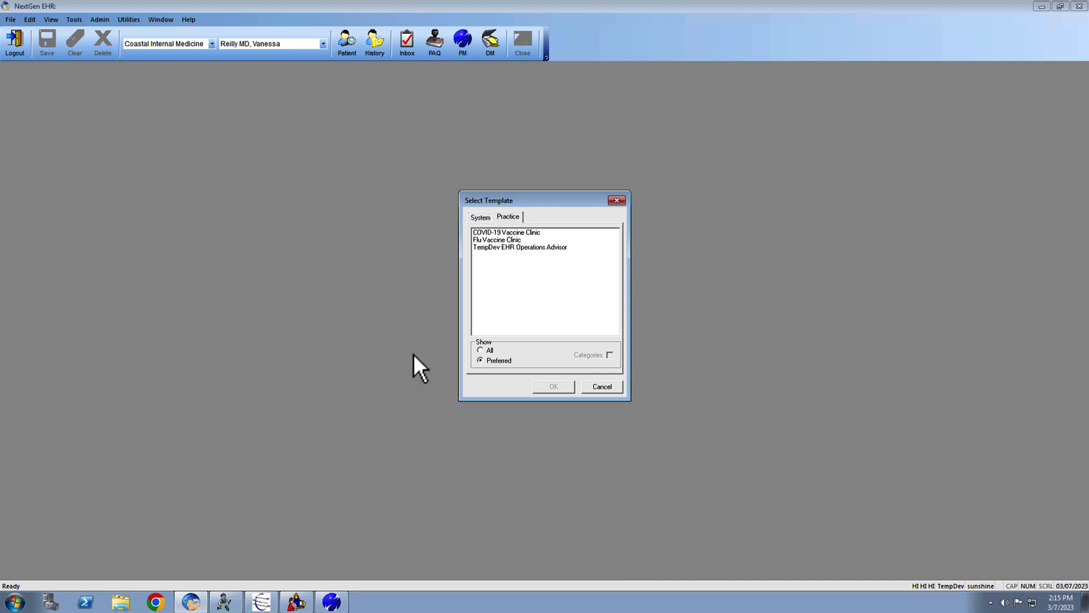
pyautogui.doubleClick(502, 240)
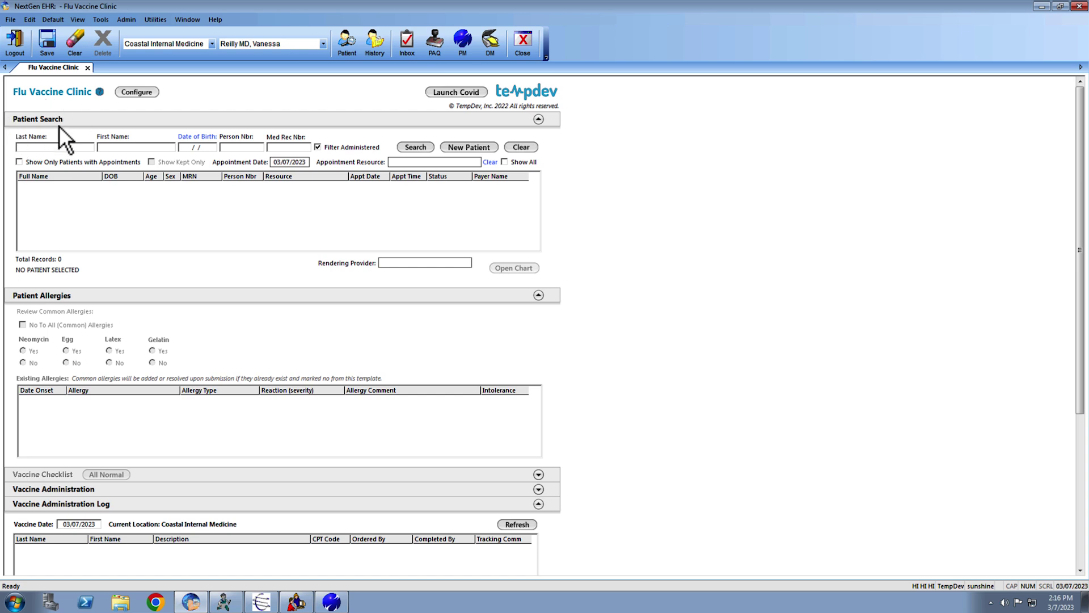
# Turn on Show All for appointment resources and search for patients by the test last name.
pyautogui.click(504, 162)
pyautogui.write('zztest')
pyautogui.click(424, 148)
# Limit the patient search to those with appointments and choose a physician as the appointment resource.
pyautogui.click(23, 163)
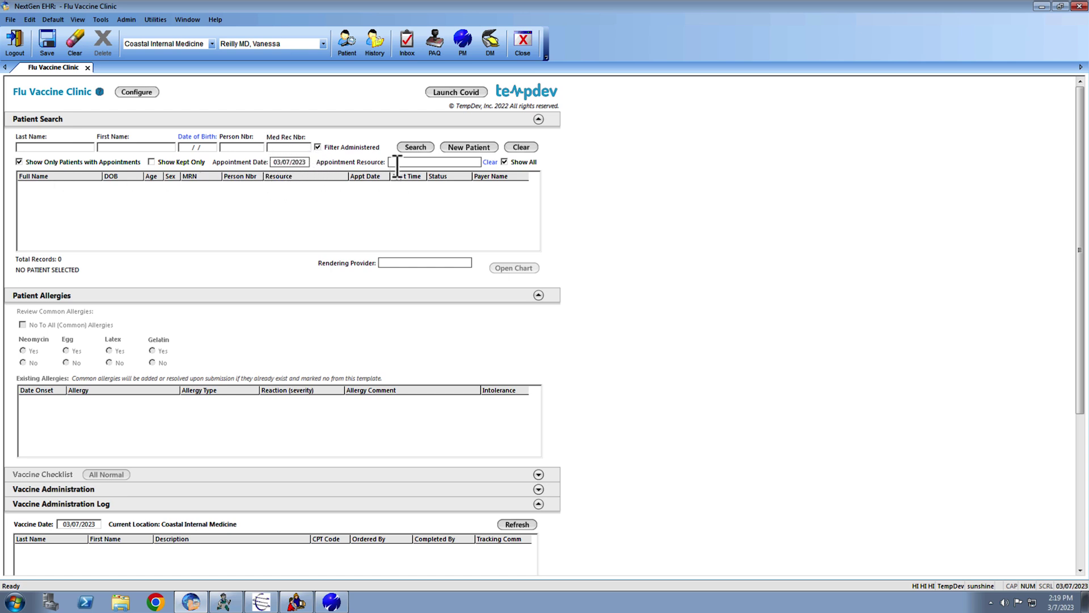
pyautogui.click(416, 163)
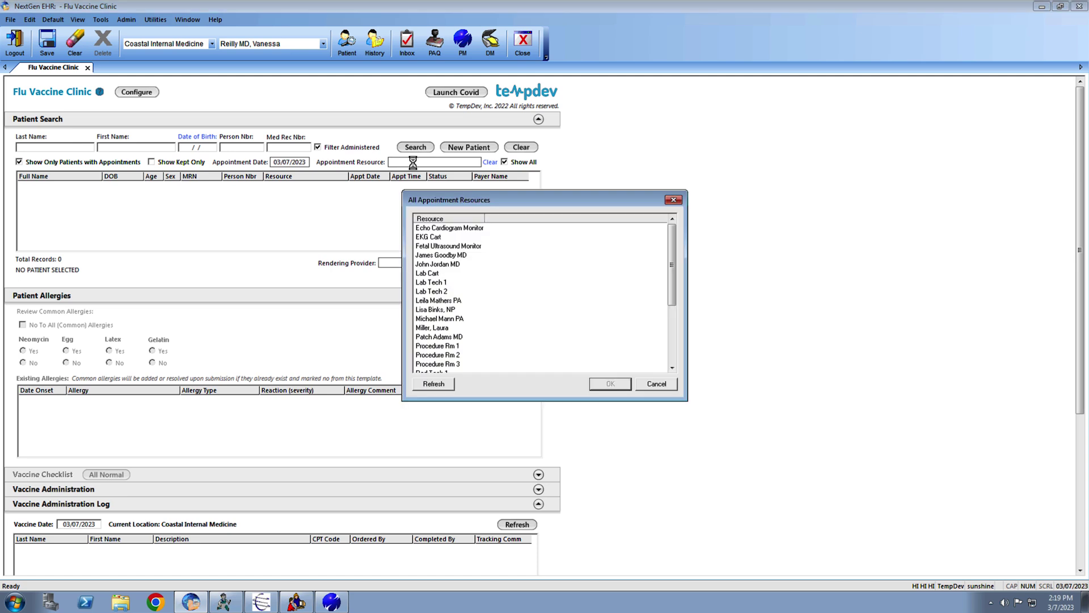
pyautogui.click(442, 257)
pyautogui.click(611, 384)
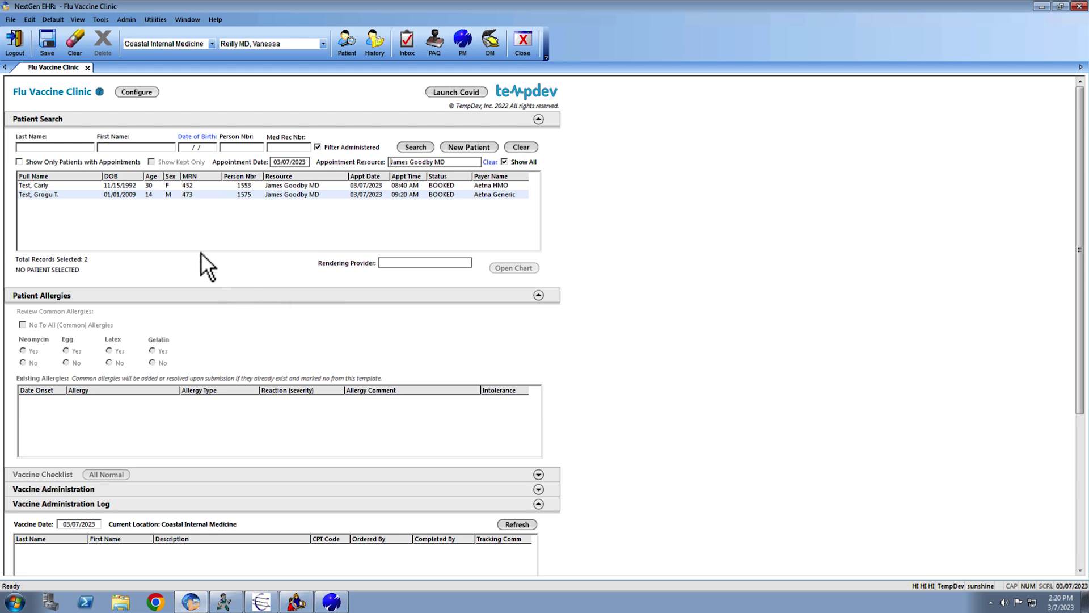
# Select the patient booked at 08:40 AM and assign a supervising provider to the visit.
pyautogui.click(149, 186)
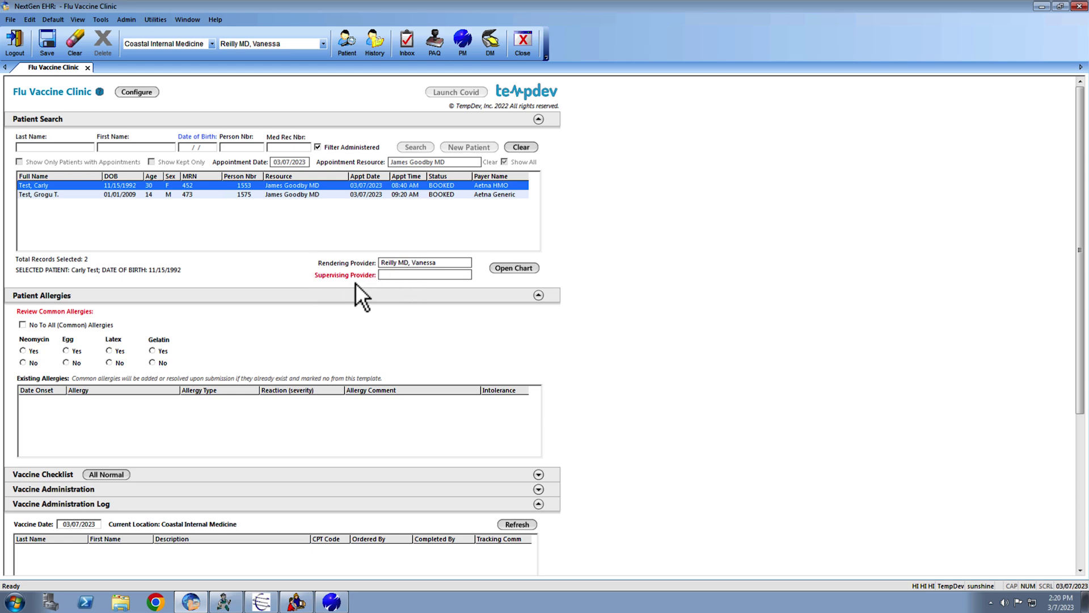
pyautogui.doubleClick(418, 275)
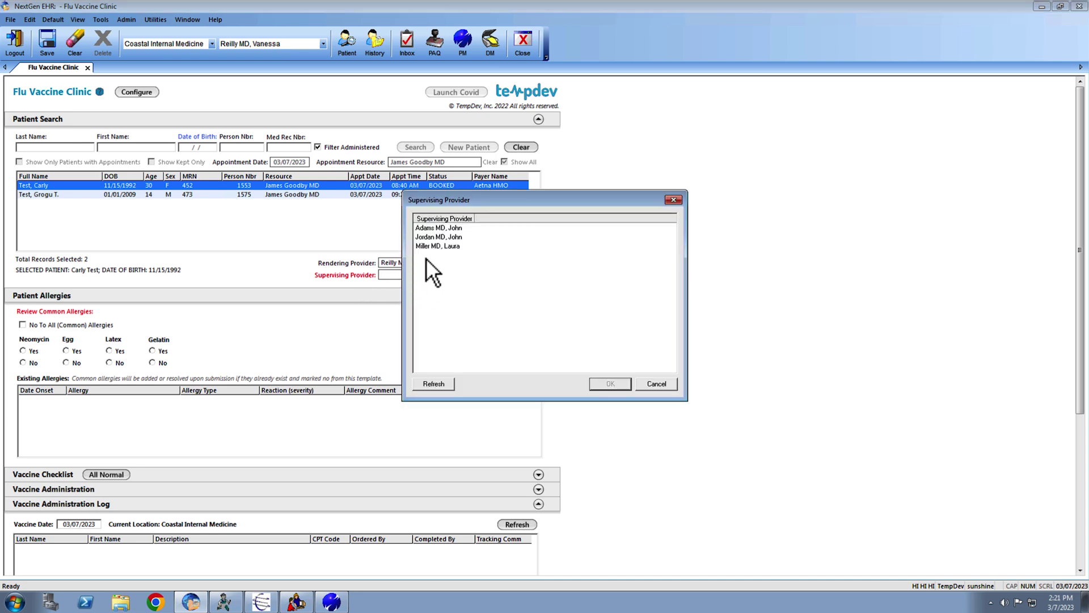
pyautogui.click(437, 246)
pyautogui.click(610, 384)
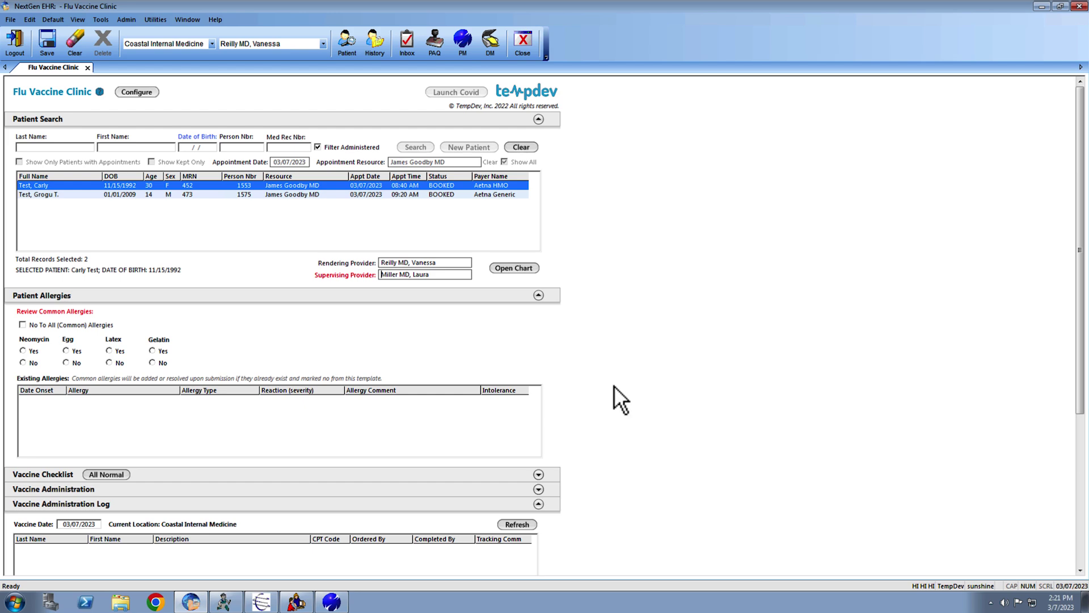
# Change the rendering provider to the physician just chosen as supervising provider.
pyautogui.doubleClick(444, 264)
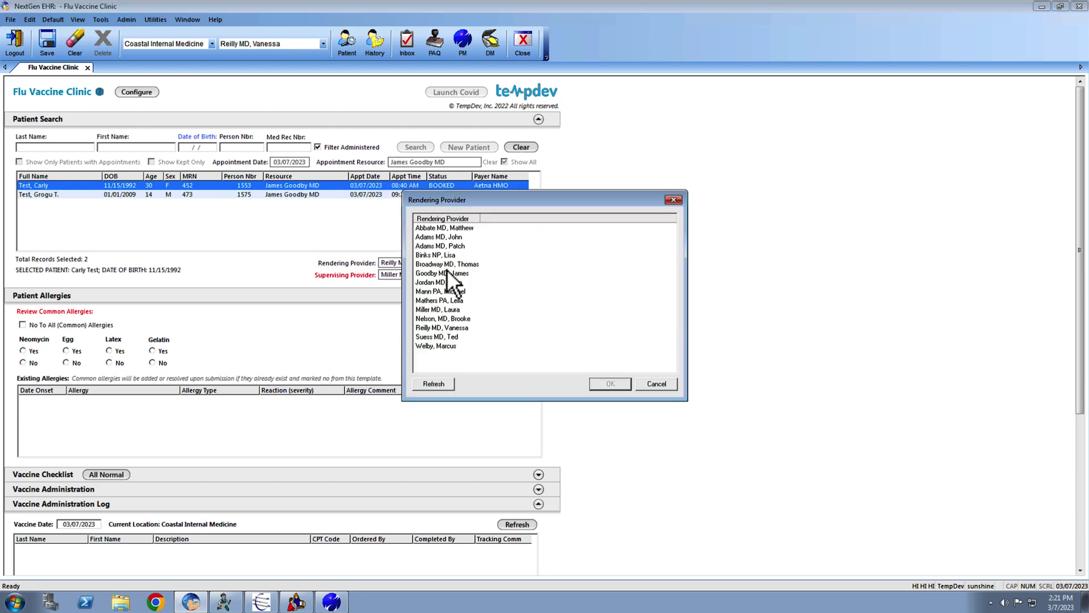
pyautogui.click(452, 310)
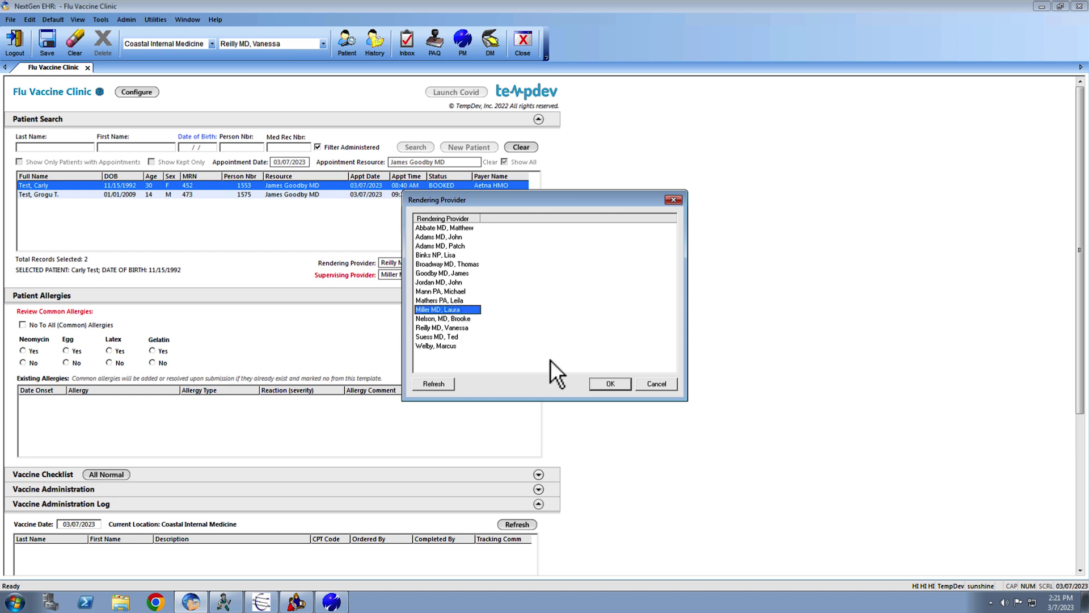
pyautogui.click(611, 384)
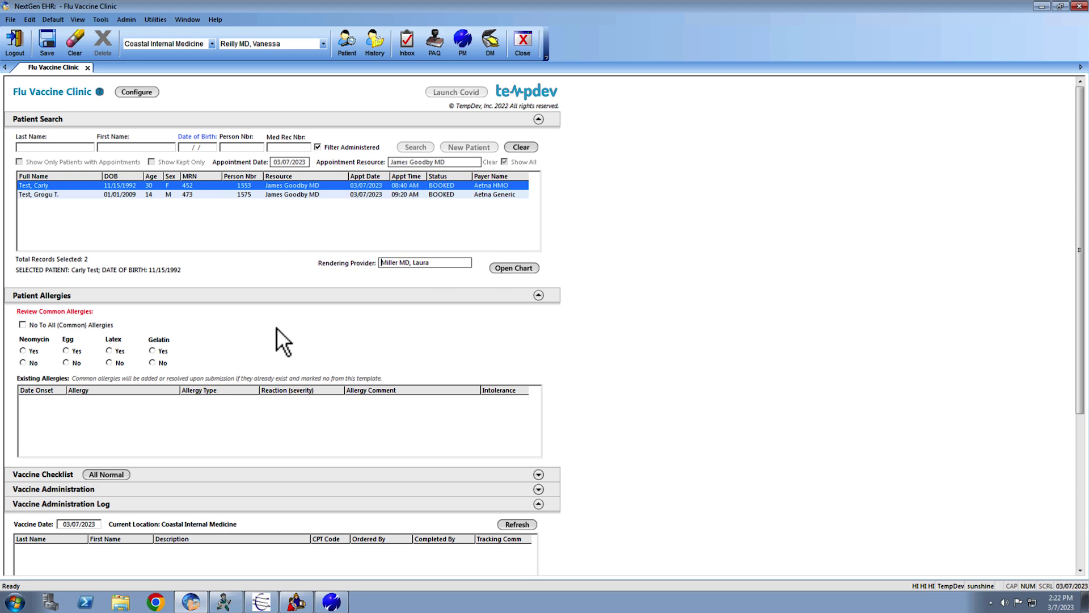
# Answer the common allergies review with No To All (Common) Allergies and collapse the Patient Allergies section.
pyautogui.scroll(-3, 278, 335)
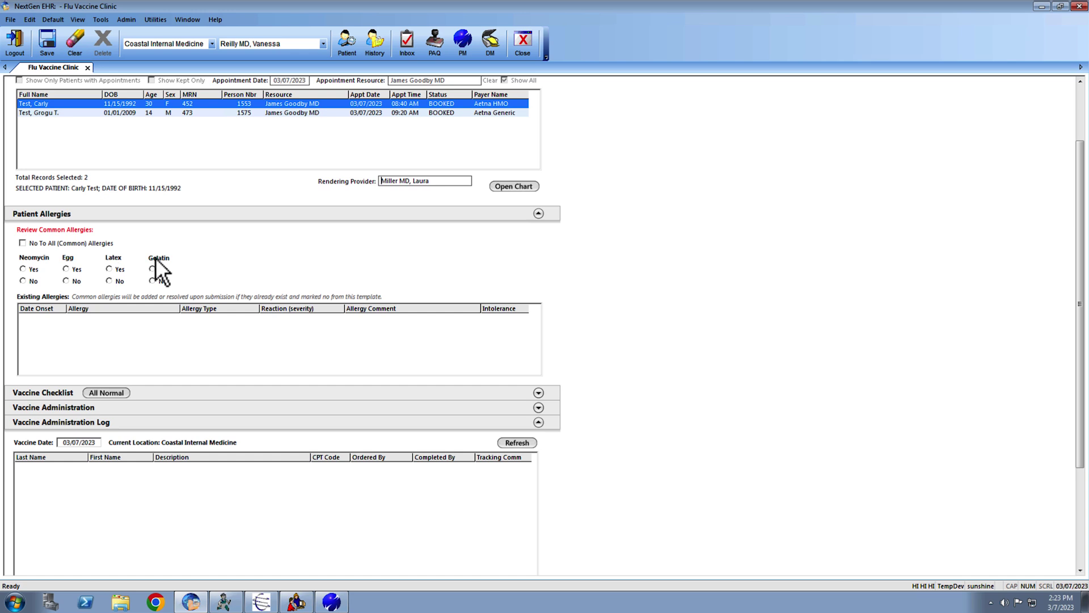
pyautogui.click(22, 243)
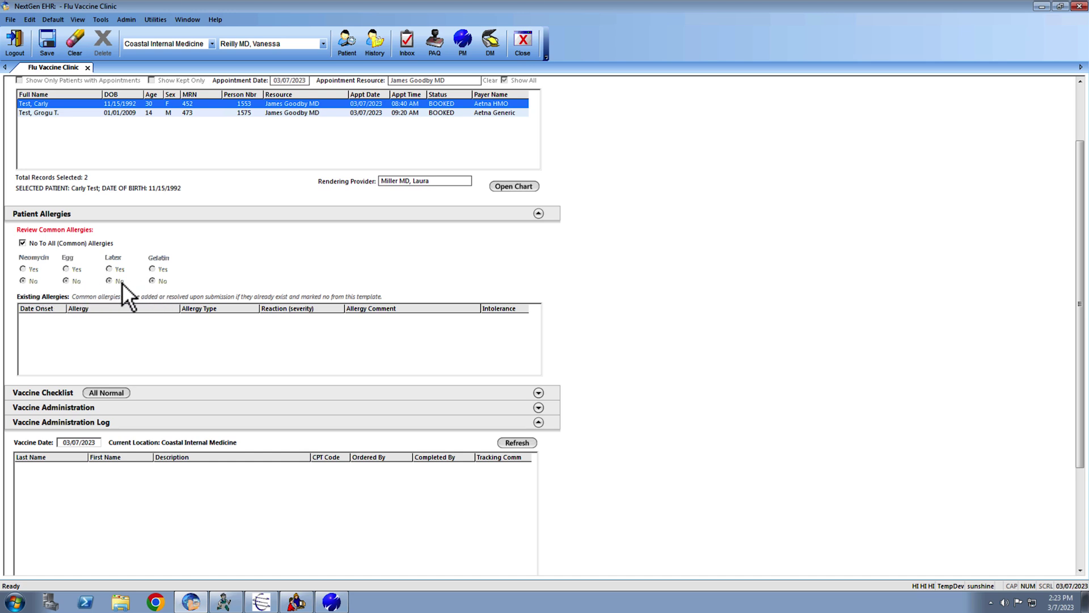
pyautogui.click(28, 244)
pyautogui.click(23, 269)
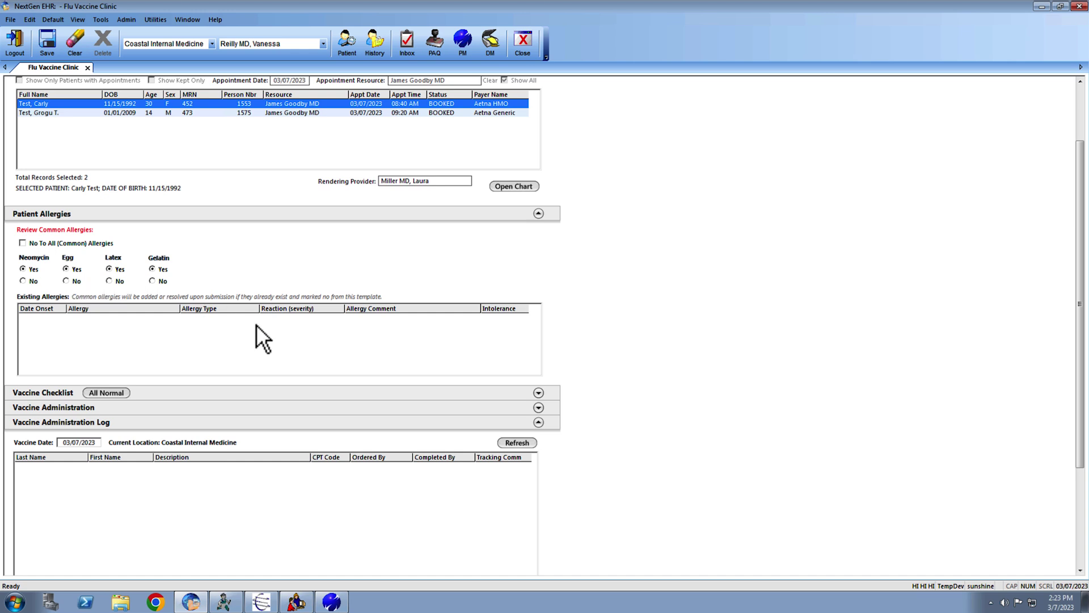
pyautogui.click(24, 244)
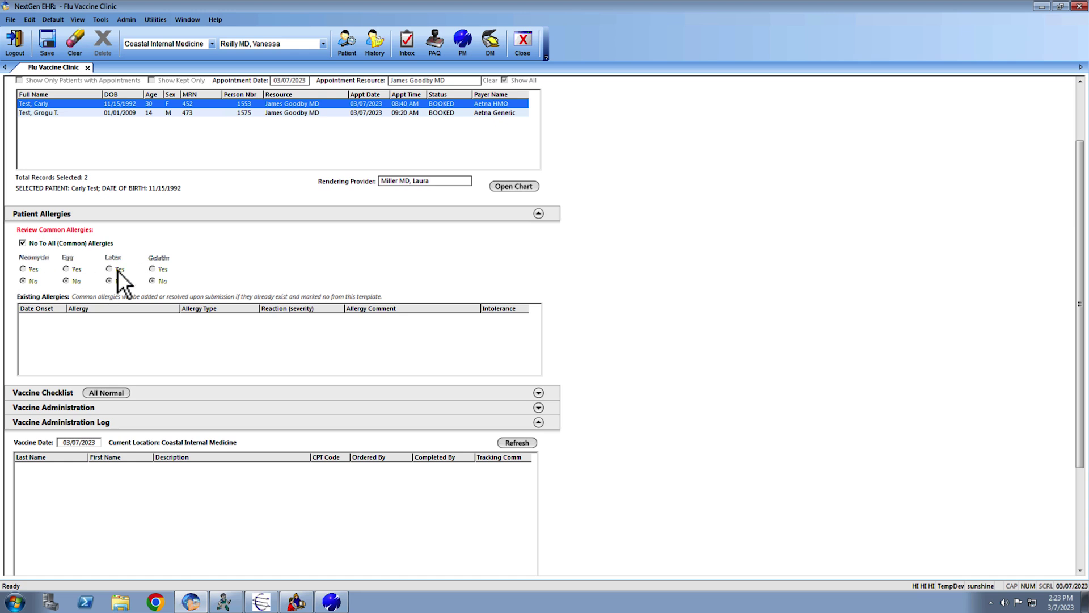
pyautogui.click(538, 214)
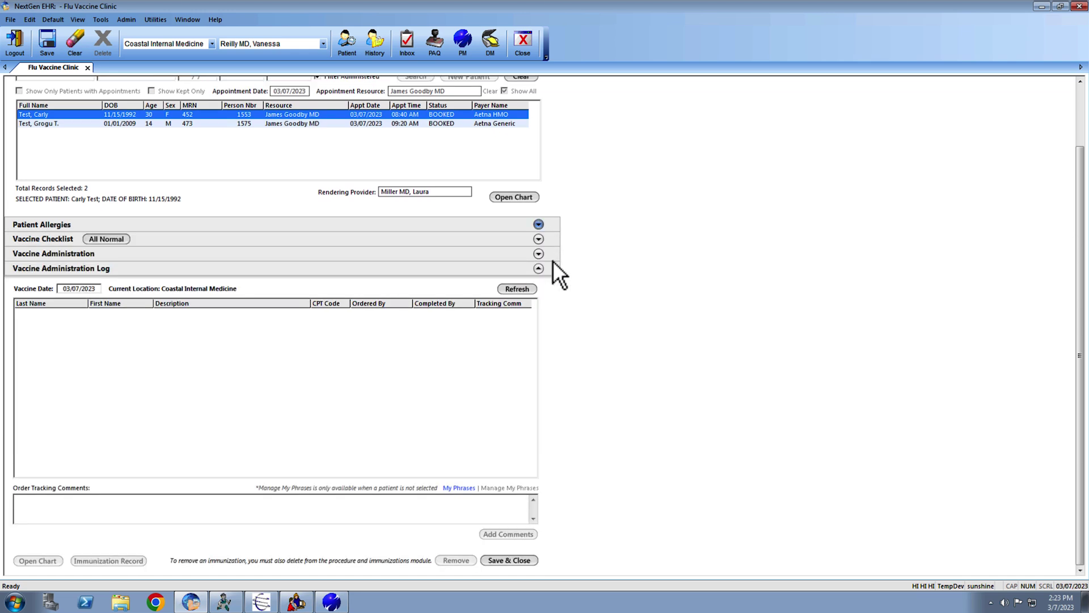
# Complete the Vaccine Checklist with the All Normal answers, keeping No for "Are you sick today?", and collapse the section.
pyautogui.click(540, 239)
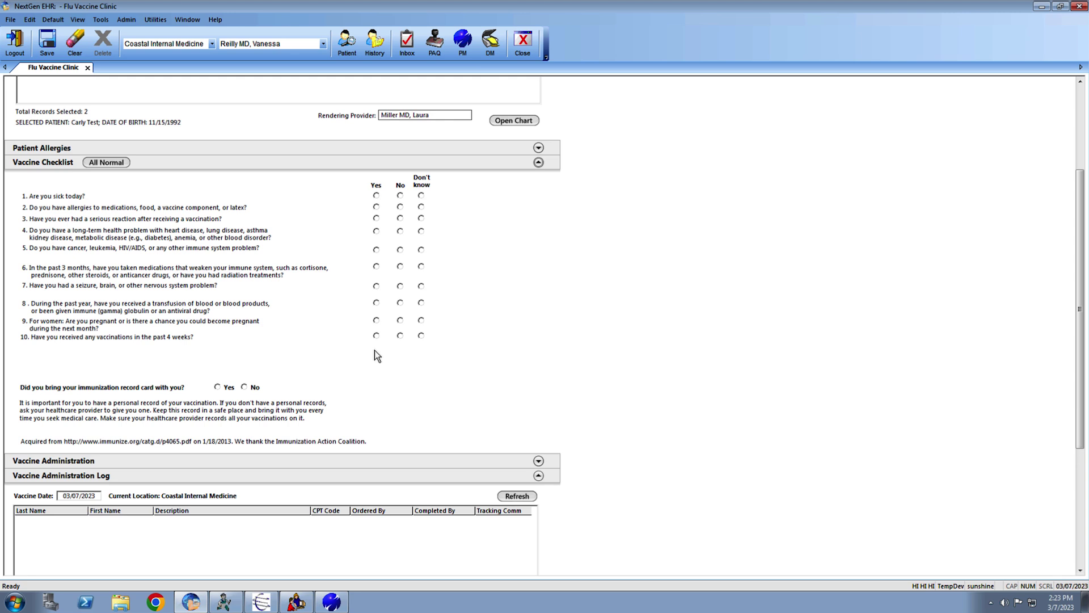
pyautogui.click(111, 164)
pyautogui.click(376, 195)
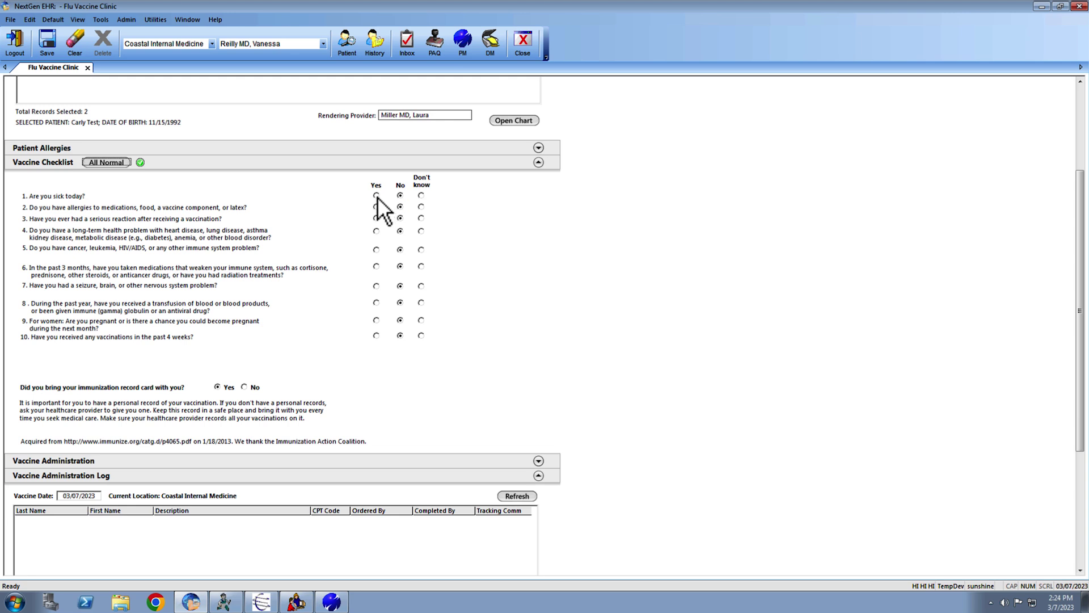
pyautogui.click(421, 195)
pyautogui.click(400, 195)
pyautogui.scroll(-1, 542, 332)
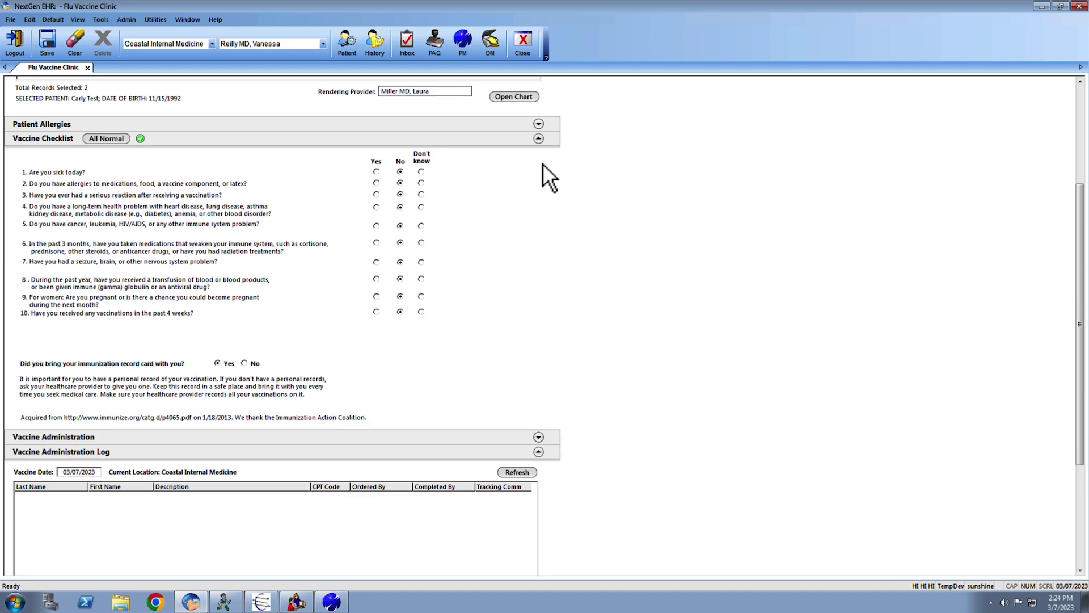
pyautogui.click(538, 138)
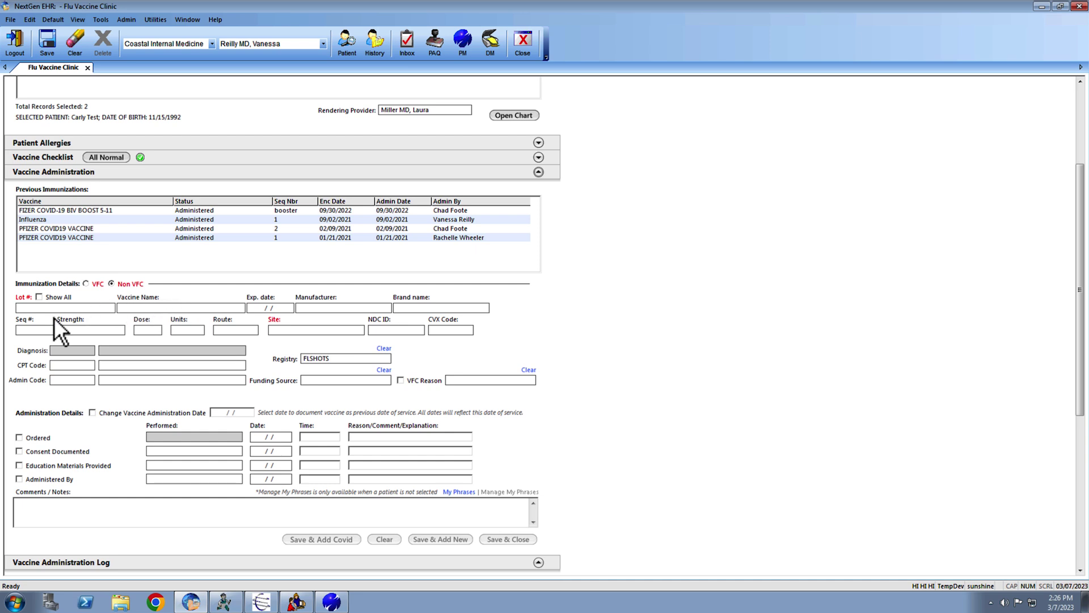
# Fill the immunization details from lot TEST4321, FLUZONE HIGH-DOSE QUAD 2020-21, and set the administration site to Left Gluteus Medius.
pyautogui.click(21, 308)
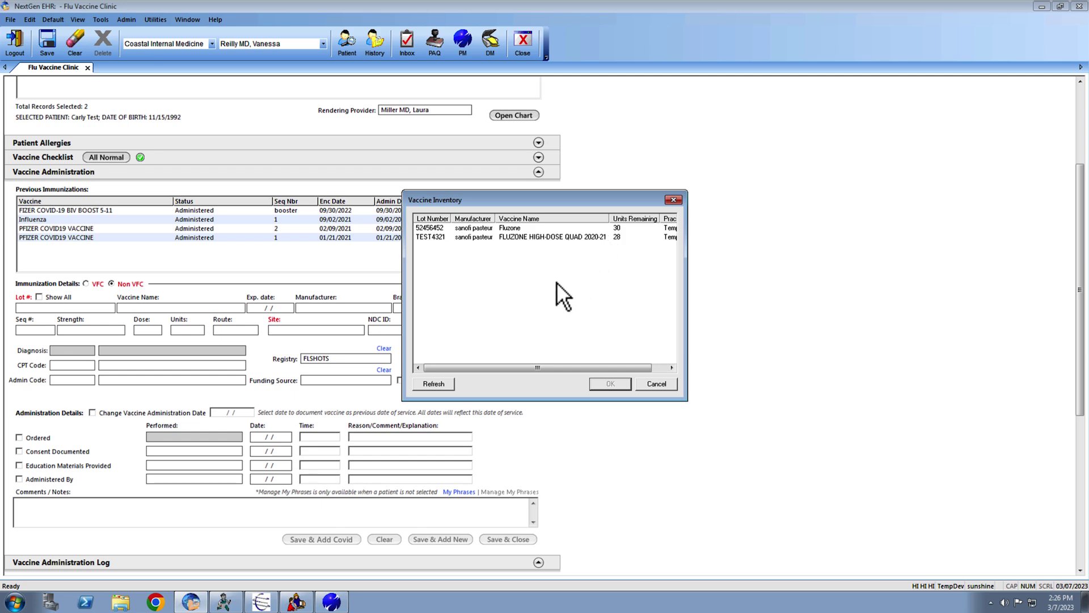
pyautogui.doubleClick(431, 237)
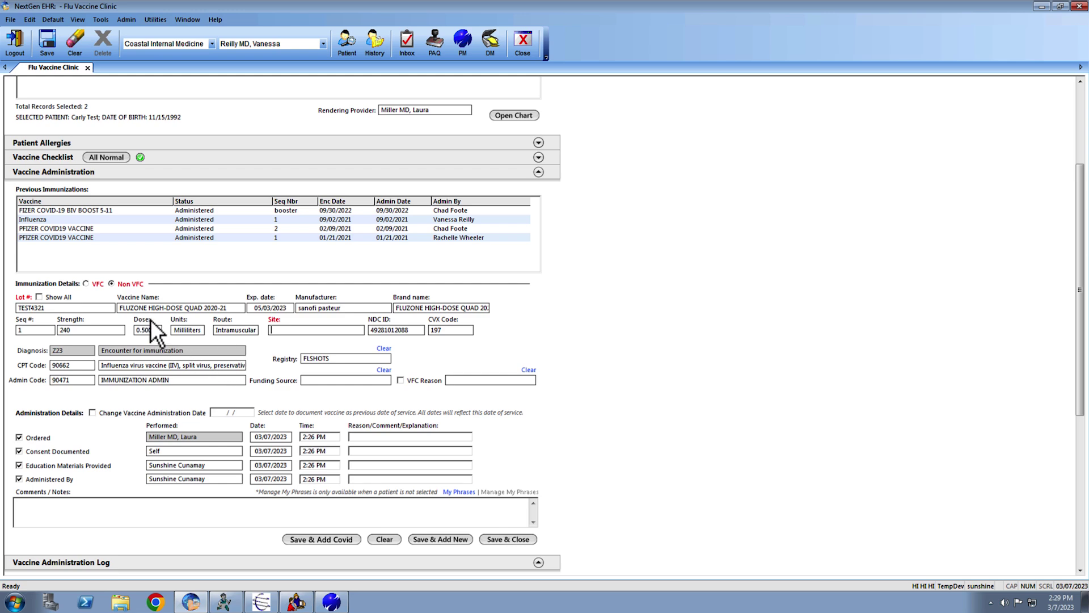
pyautogui.click(334, 330)
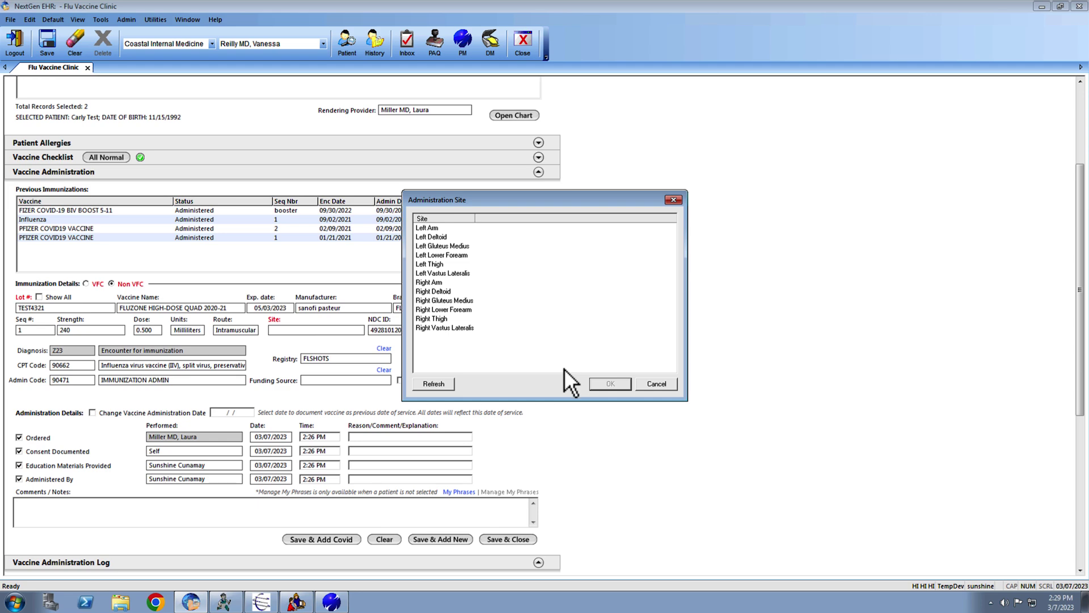
pyautogui.doubleClick(444, 246)
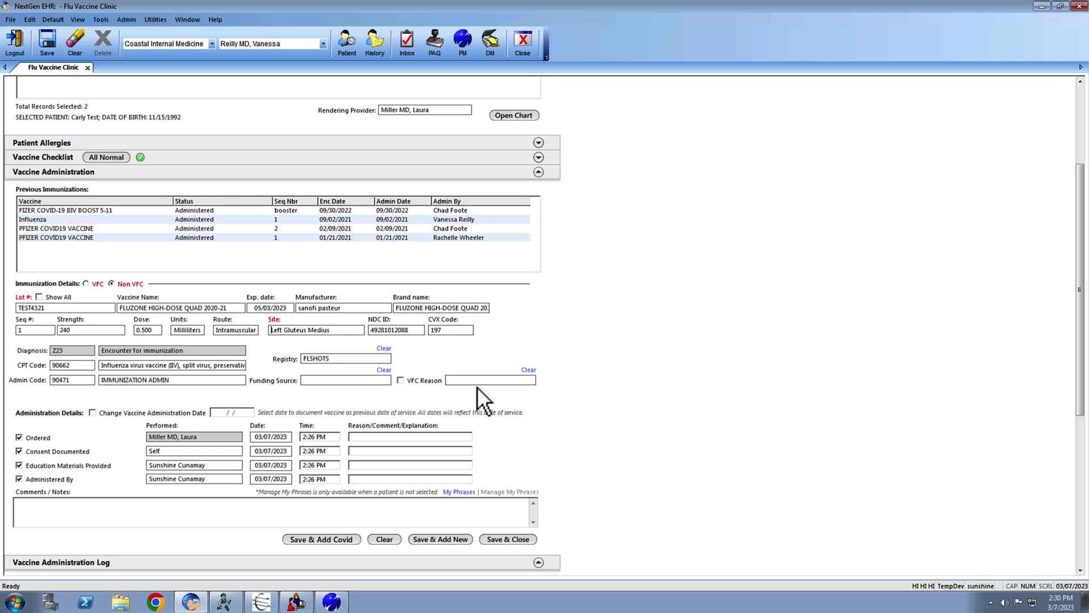
# Change the vaccine administration date to 03/04/2023.
pyautogui.scroll(-2, 111, 383)
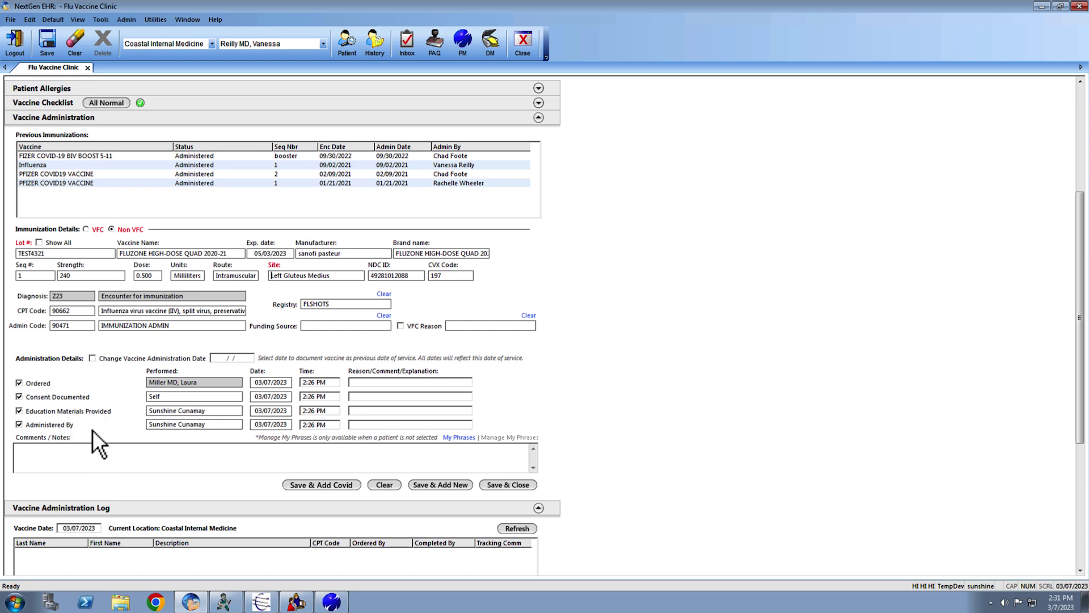
pyautogui.click(92, 358)
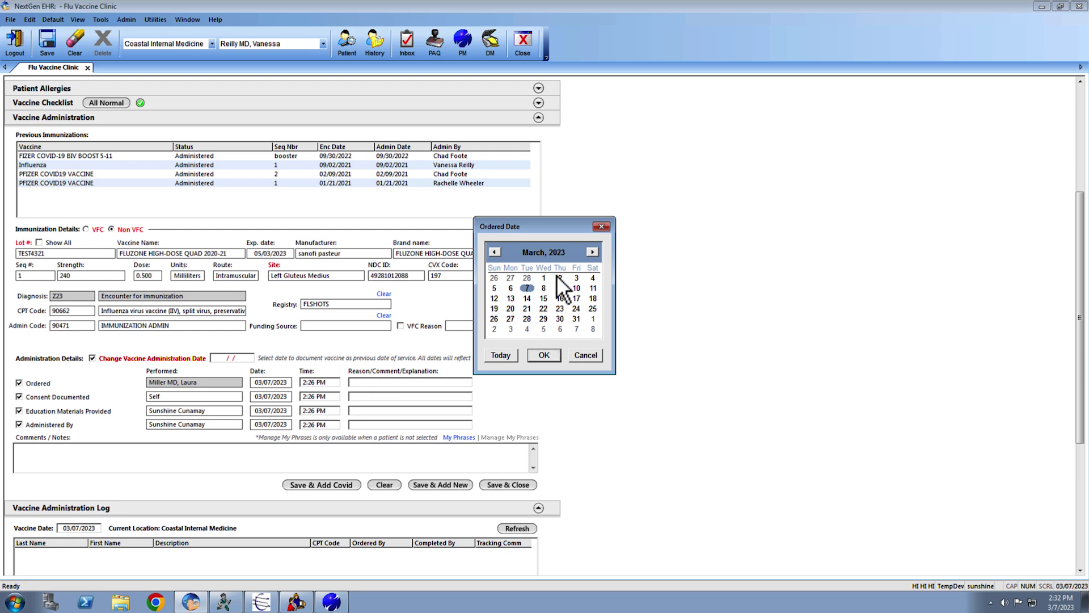
pyautogui.click(593, 278)
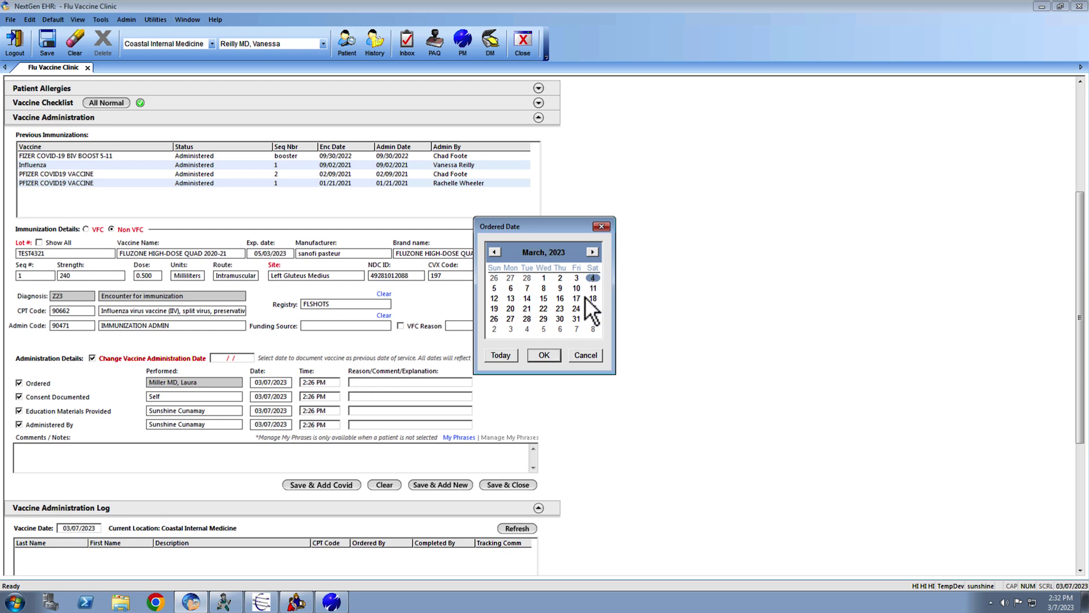
pyautogui.click(544, 356)
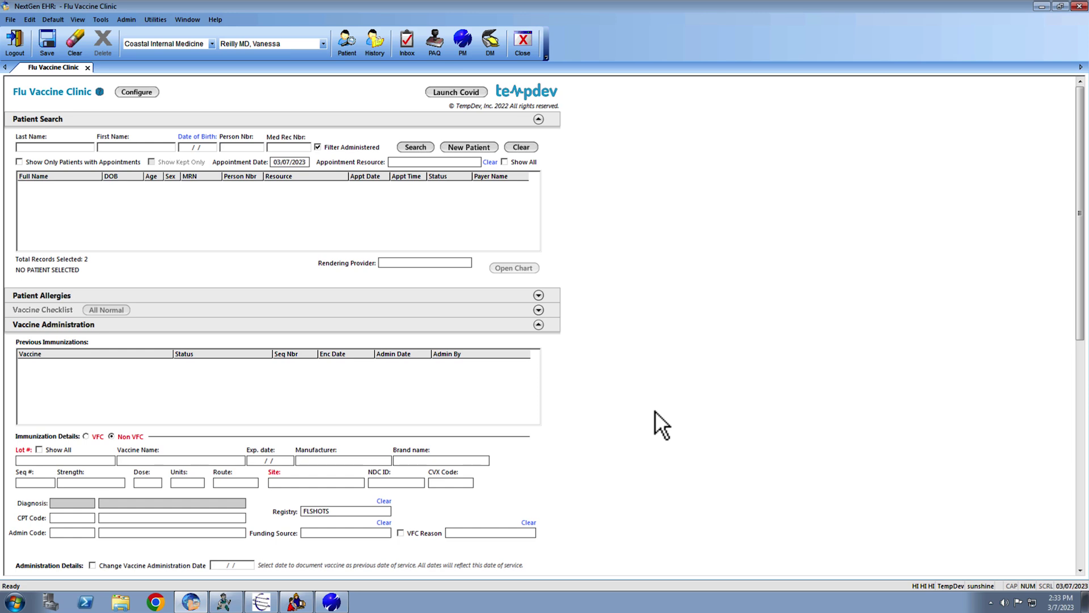
# Set the Vaccine Administration Log's vaccine date to 03/04/2023.
pyautogui.scroll(-10, 655, 410)
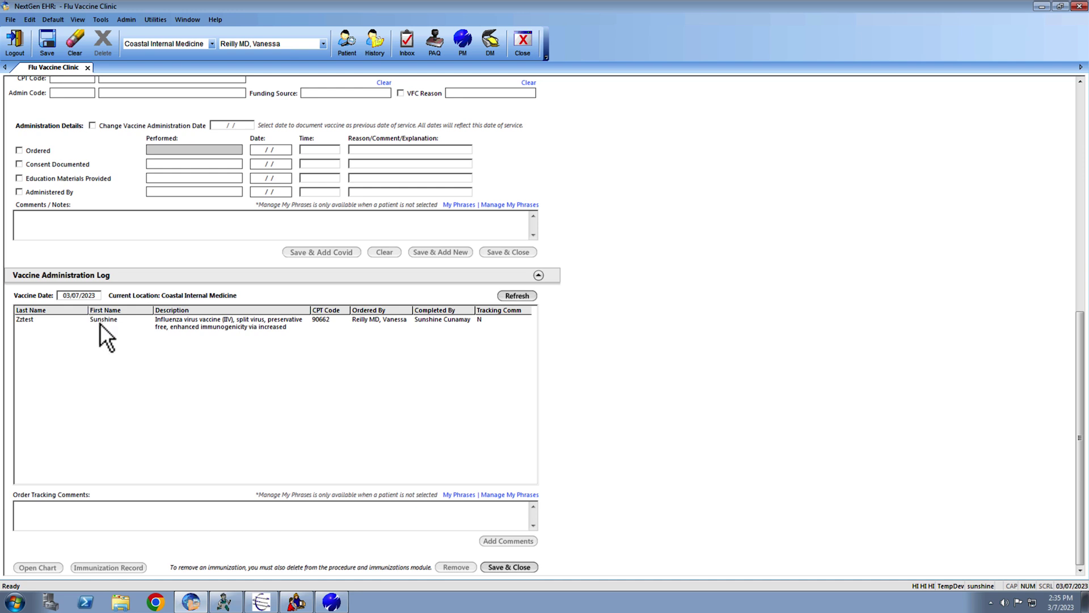
pyautogui.click(96, 295)
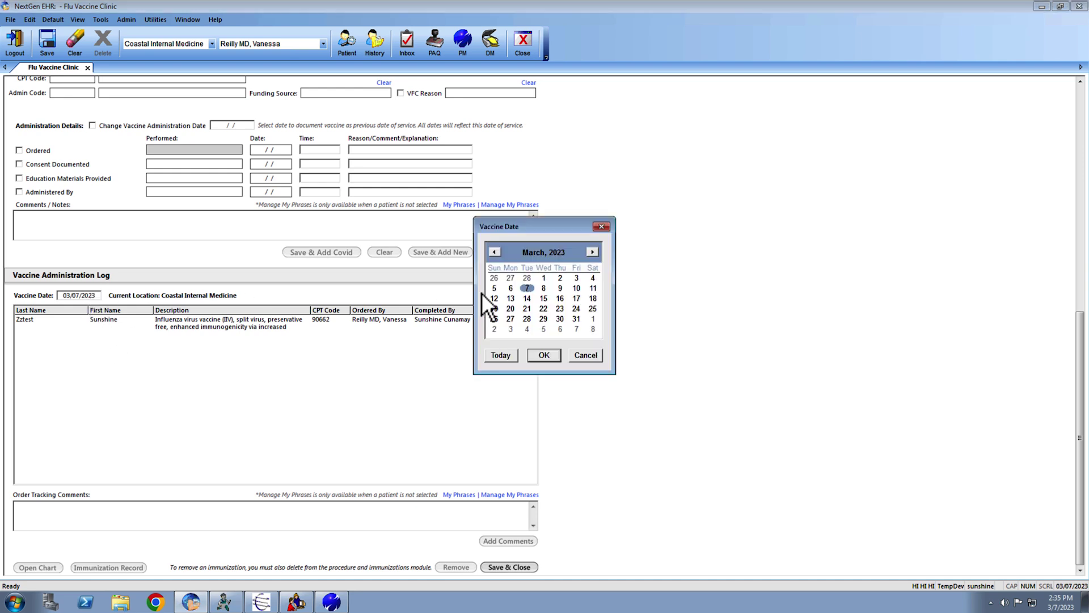
pyautogui.click(592, 278)
pyautogui.click(546, 356)
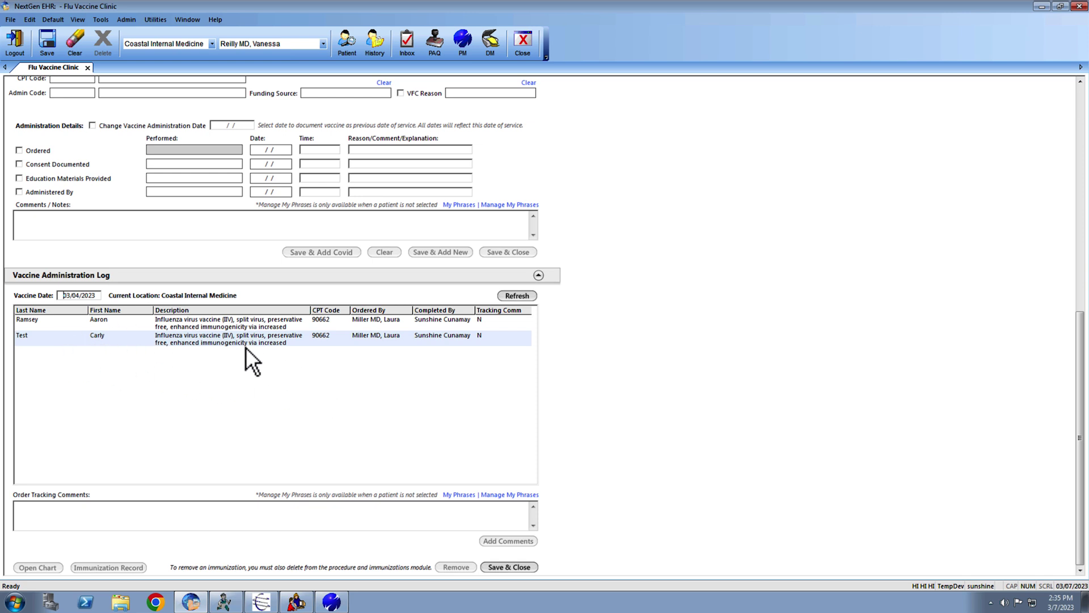
# Add the order tracking comment "notes." to the vaccinated patient's entry in the administration log.
pyautogui.click(145, 333)
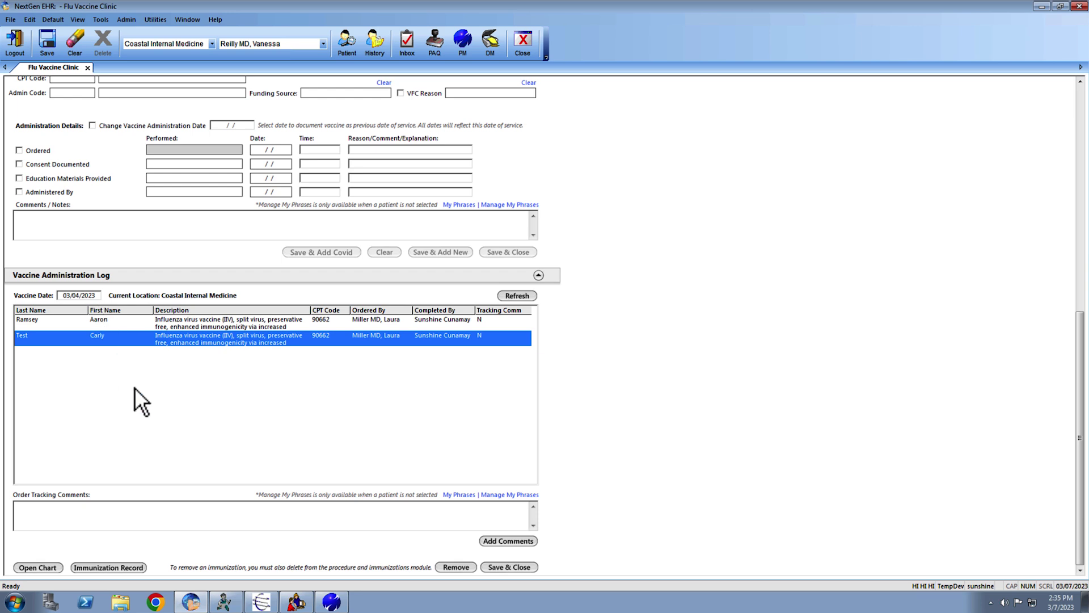
pyautogui.click(83, 513)
pyautogui.write('notes.')
pyautogui.click(508, 541)
# Open the patient's chart and review the procedures and the immunization orders of the 03/04/2023 encounter.
pyautogui.click(45, 570)
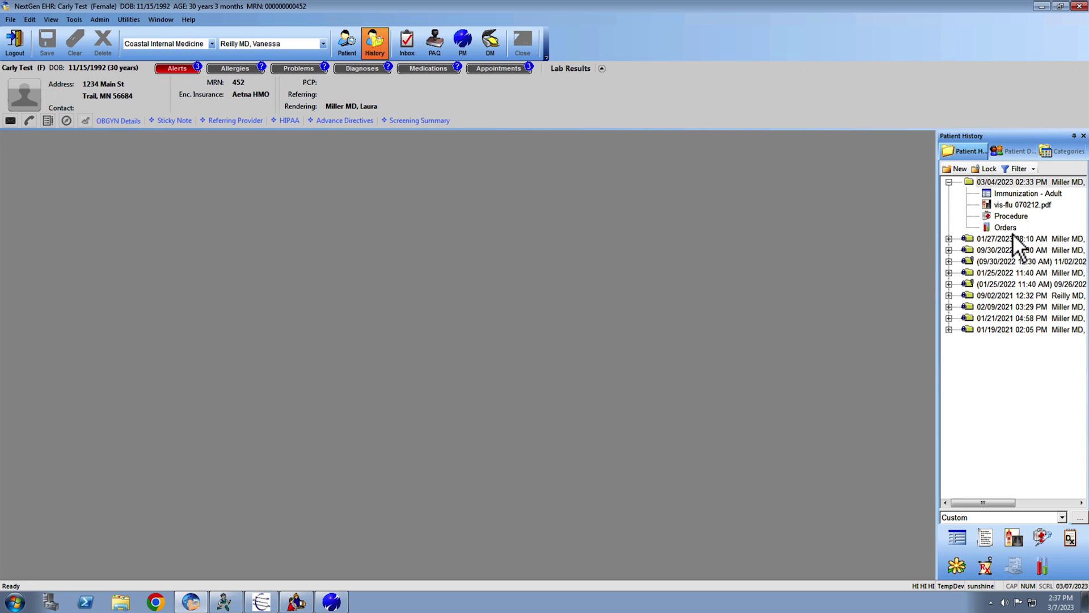
pyautogui.doubleClick(1002, 216)
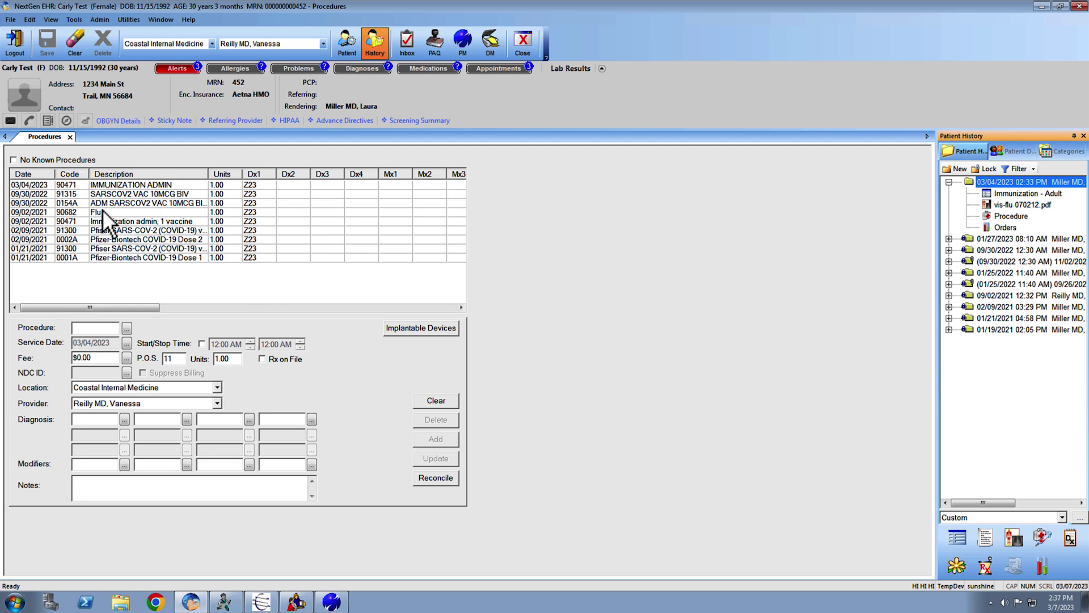
pyautogui.hotkey('ctrl', 'F4')
pyautogui.doubleClick(1008, 228)
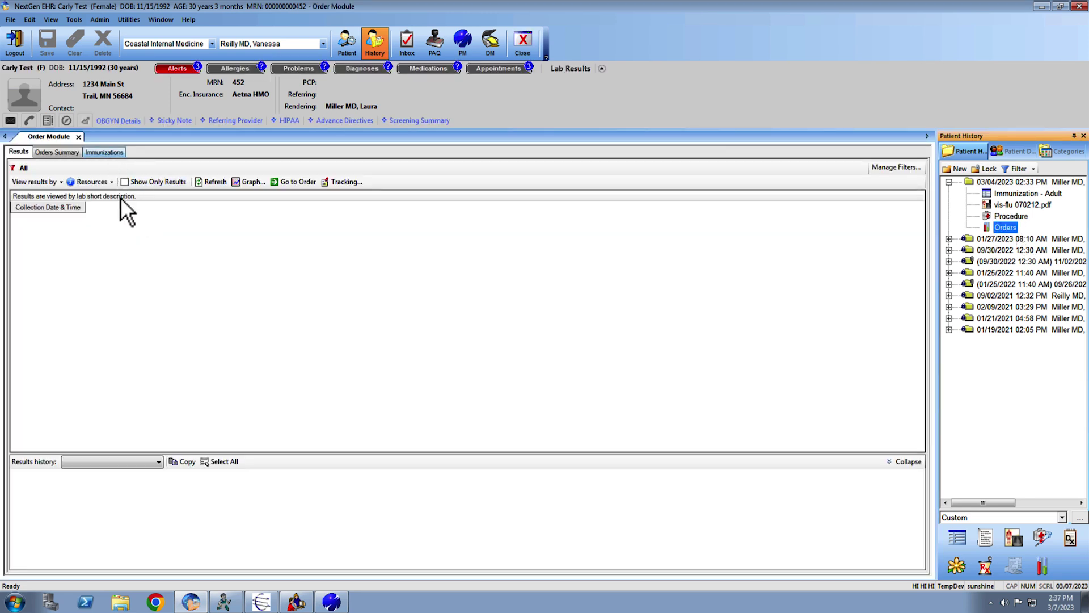
pyautogui.click(110, 152)
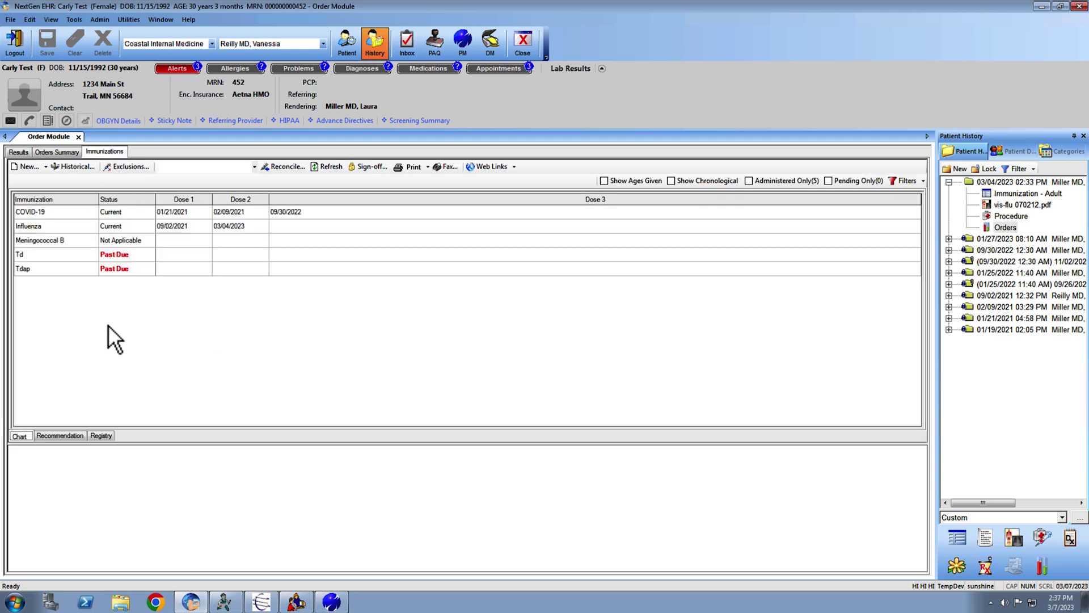